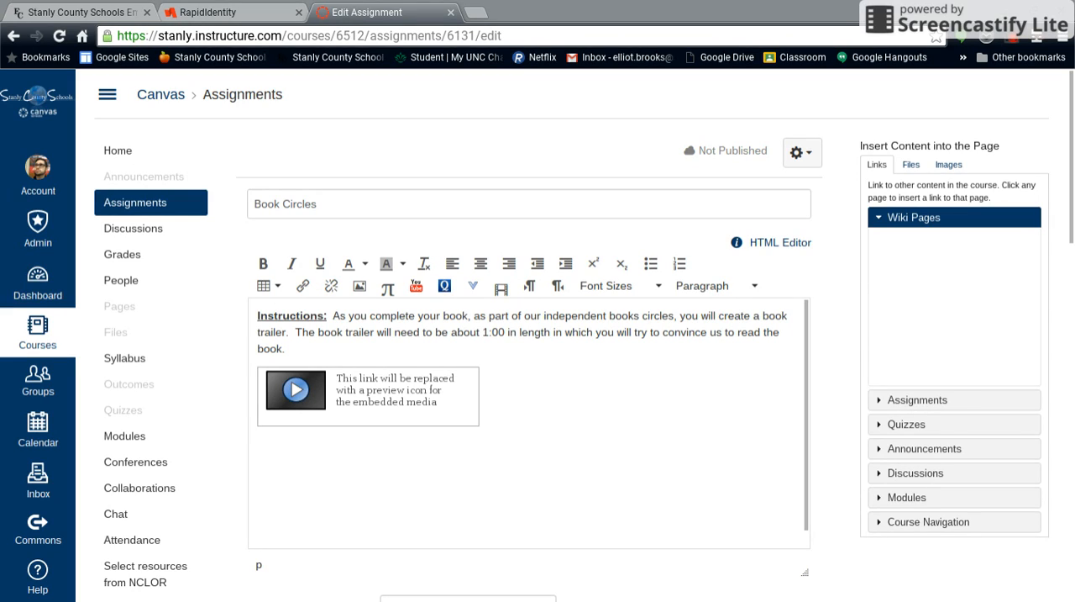
Step: Set the points value of the Book Circles assignment to 100
scroll(529, 420, "down", 2)
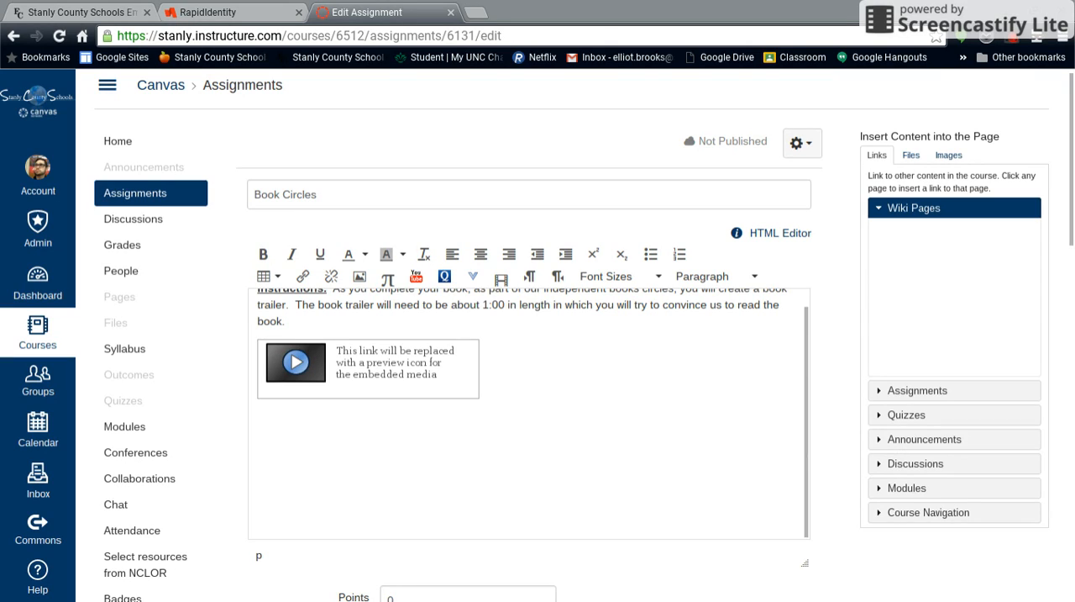
scroll(530, 413, "up", 1)
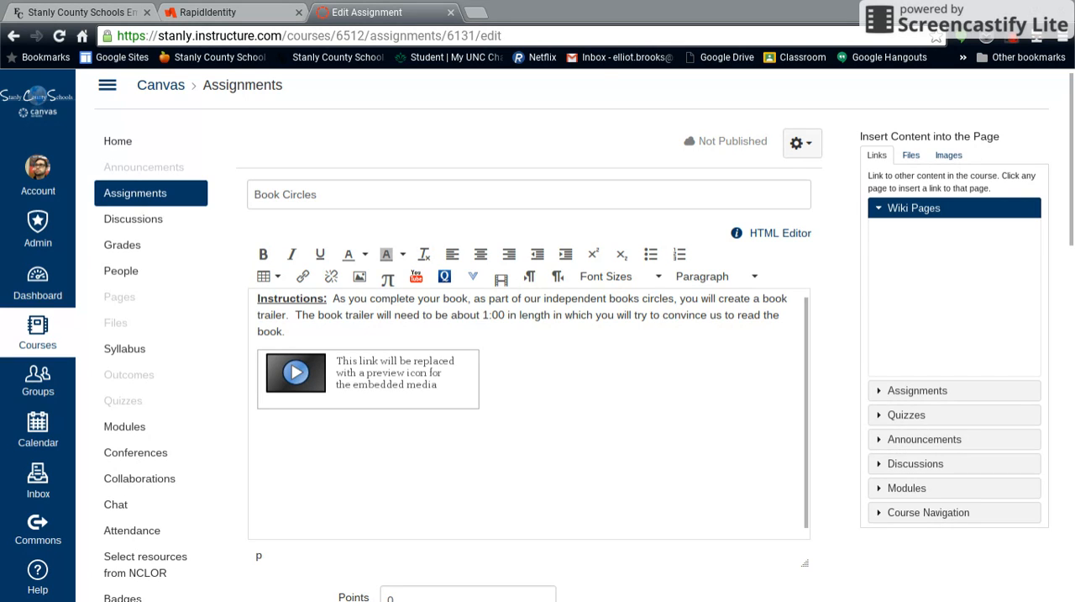
scroll(538, 336, "down", 5)
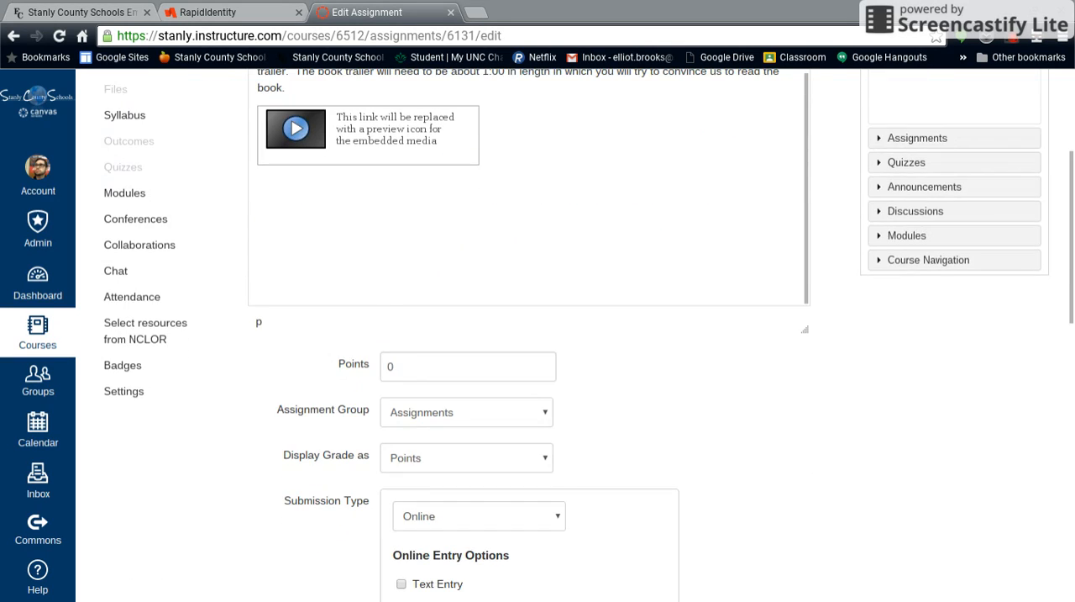
scroll(537, 336, "down", 1)
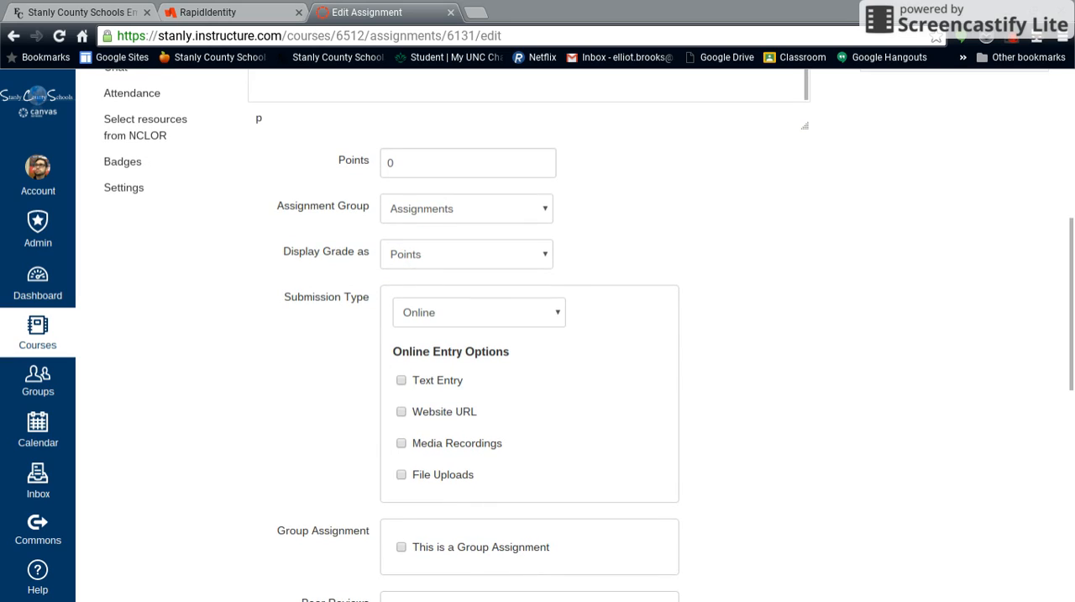
left_click(397, 168)
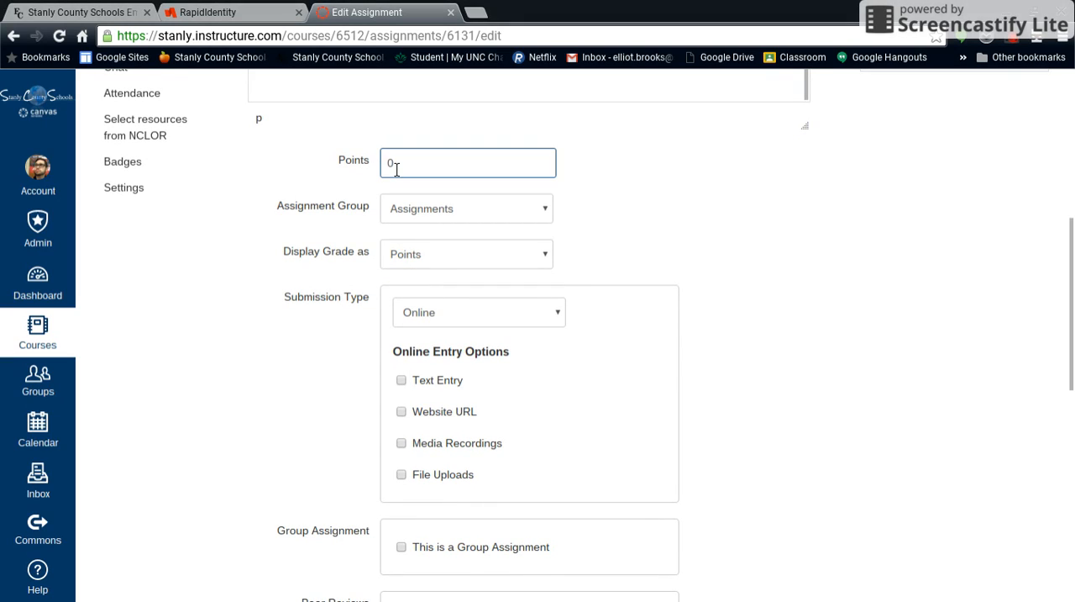
type("100")
left_click(609, 172)
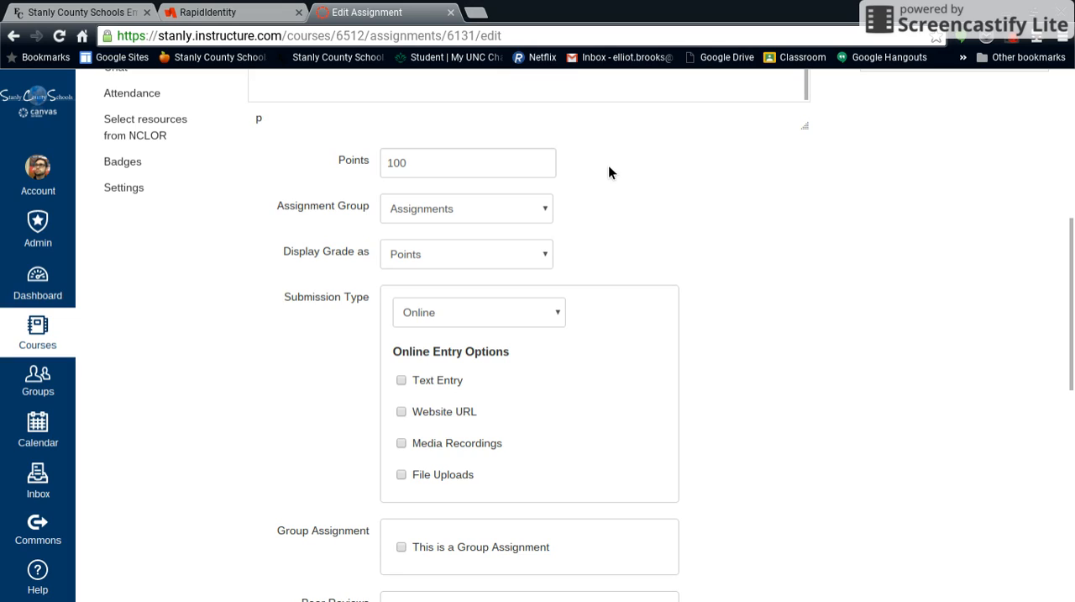
Step: Review the assignment group and grade display choices, leaving them at Assignments and Points
left_click(544, 214)
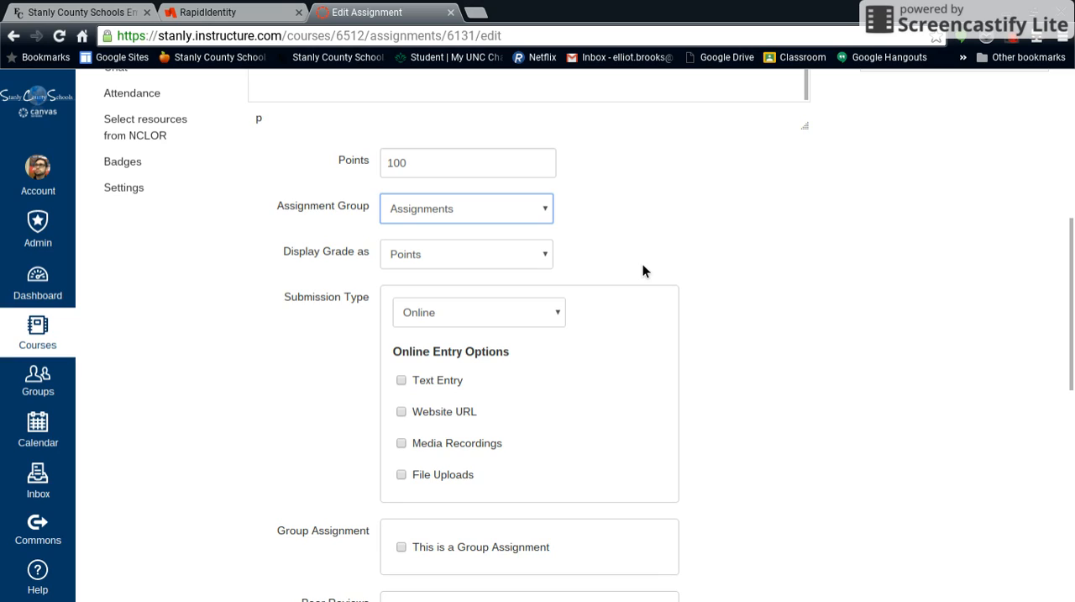
key("Tab")
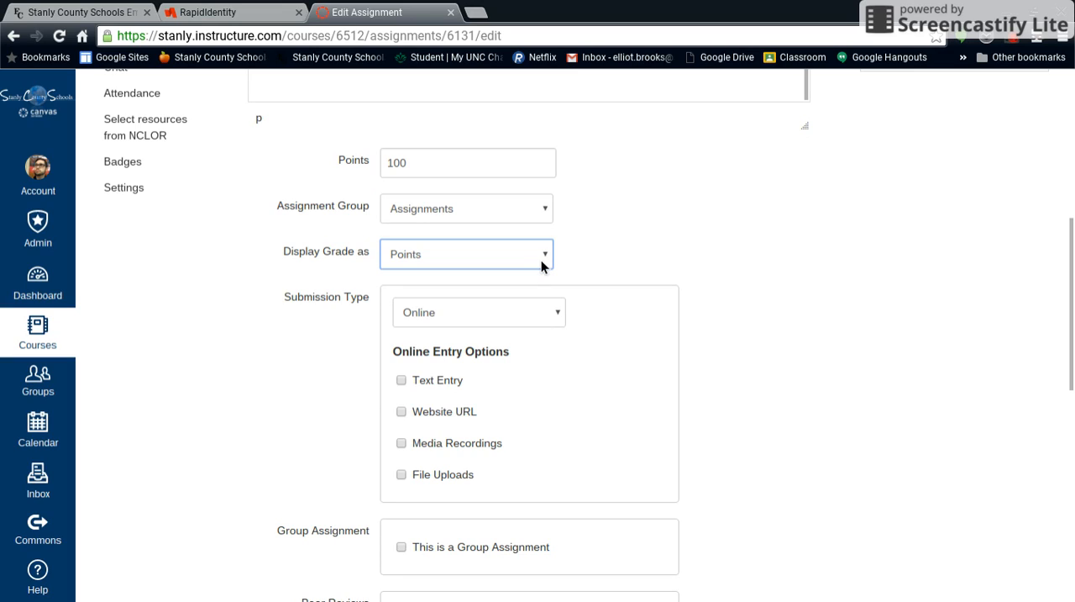
left_click(706, 233)
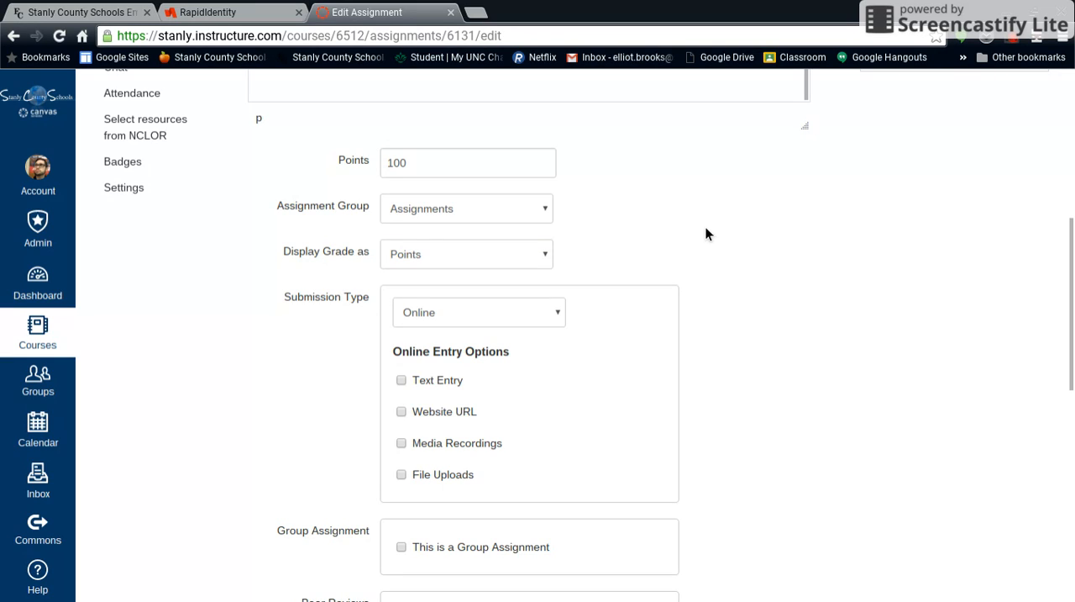
Step: Keep the submission type as Online and allow Media Recordings as the online entry option
scroll(705, 233, "down", 3)
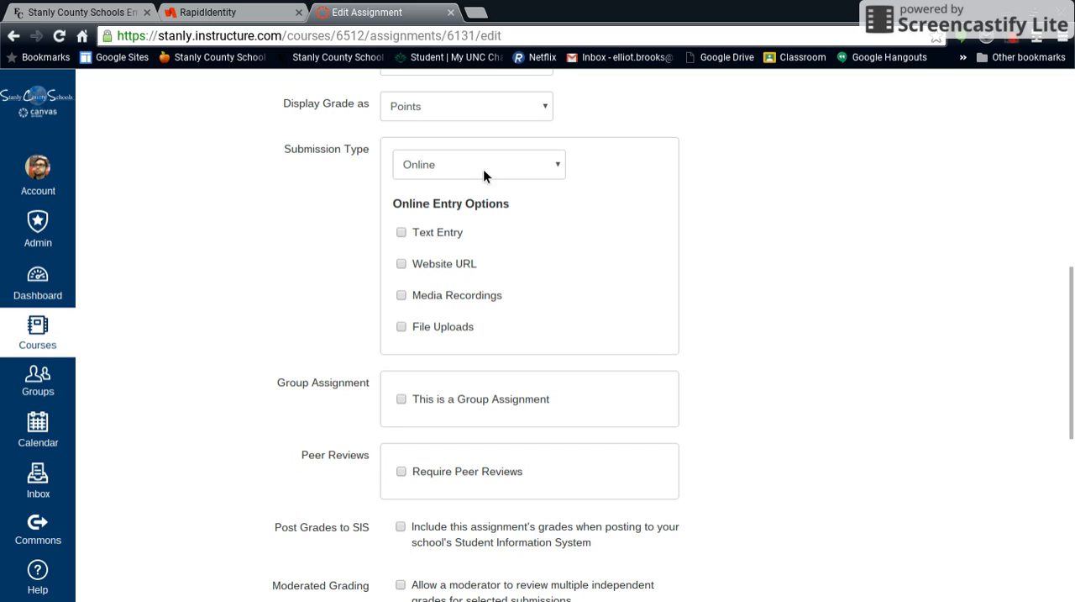
left_click(539, 172)
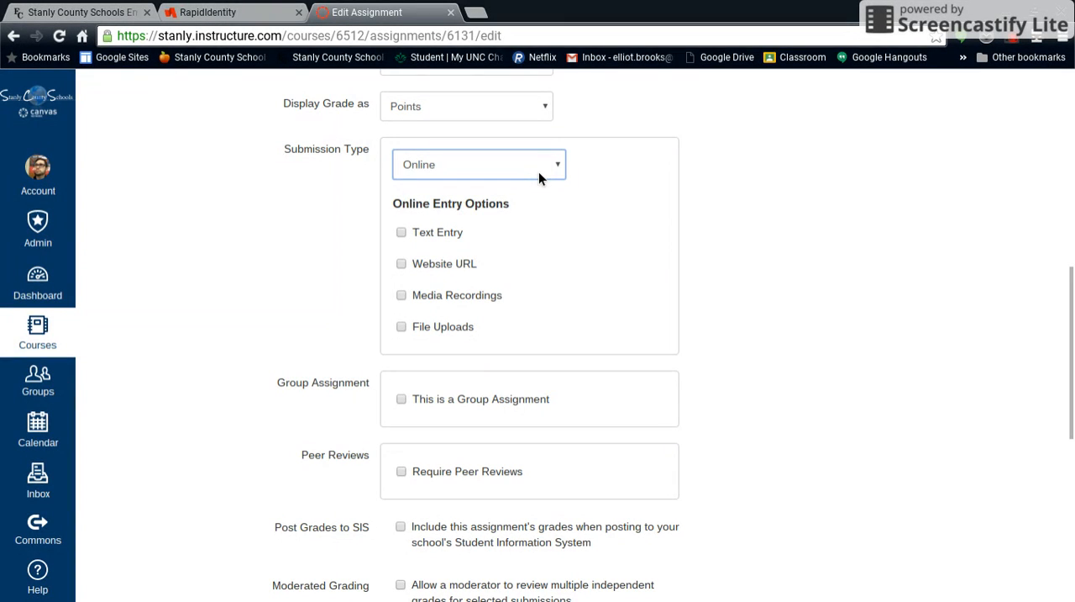
left_click(605, 163)
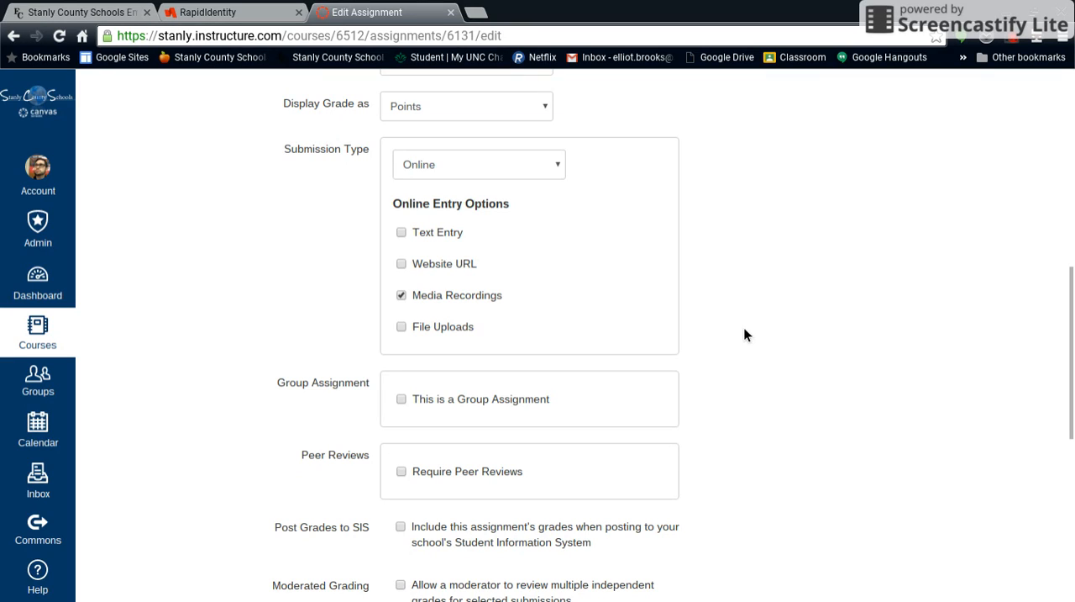
Step: Include this assignment's grades when posting to the school's Student Information System
scroll(744, 329, "down", 2)
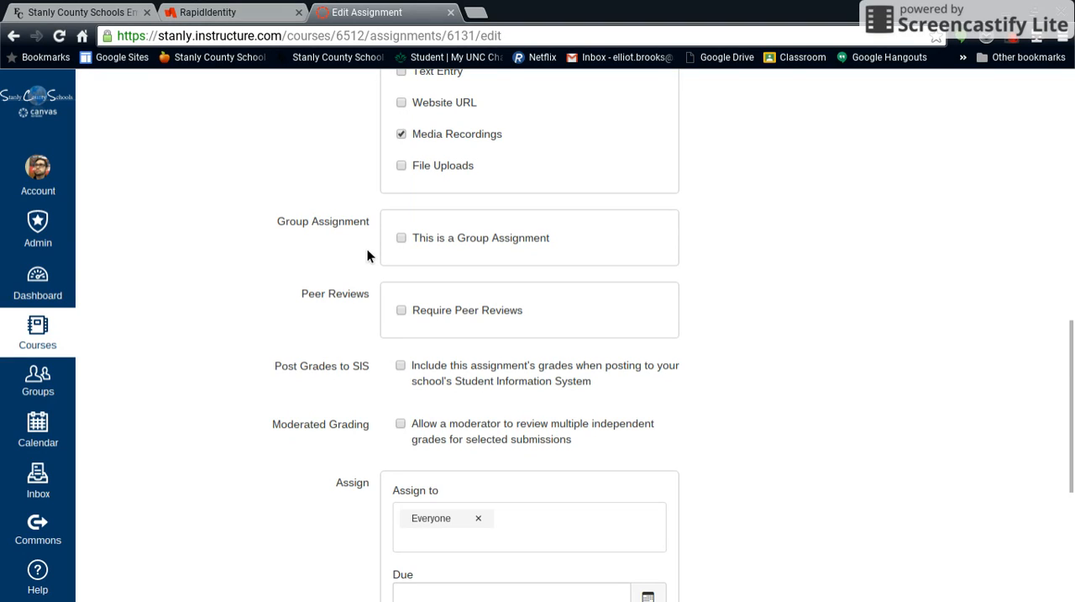
scroll(367, 249, "down", 2)
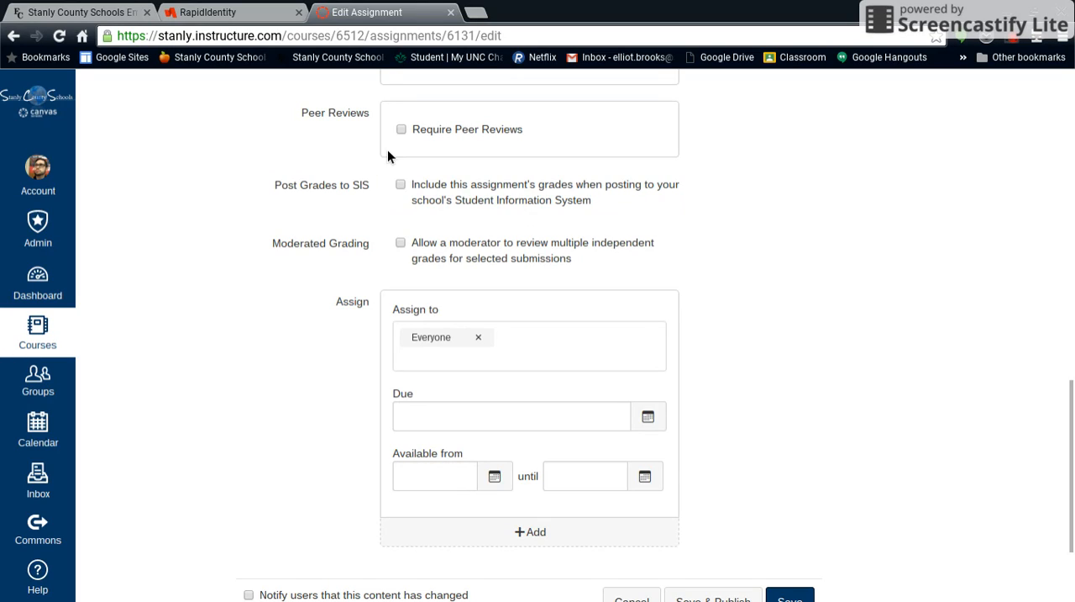
left_click(409, 191)
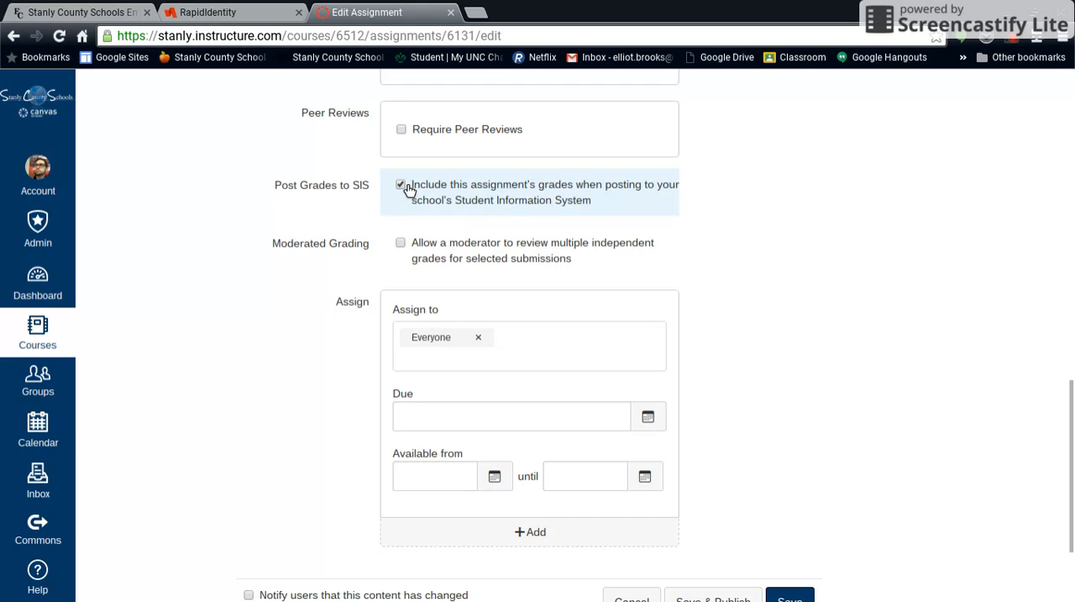
Step: Check which course sections the assignment can be assigned to, leaving it assigned to Everyone
scroll(708, 209, "down", 1)
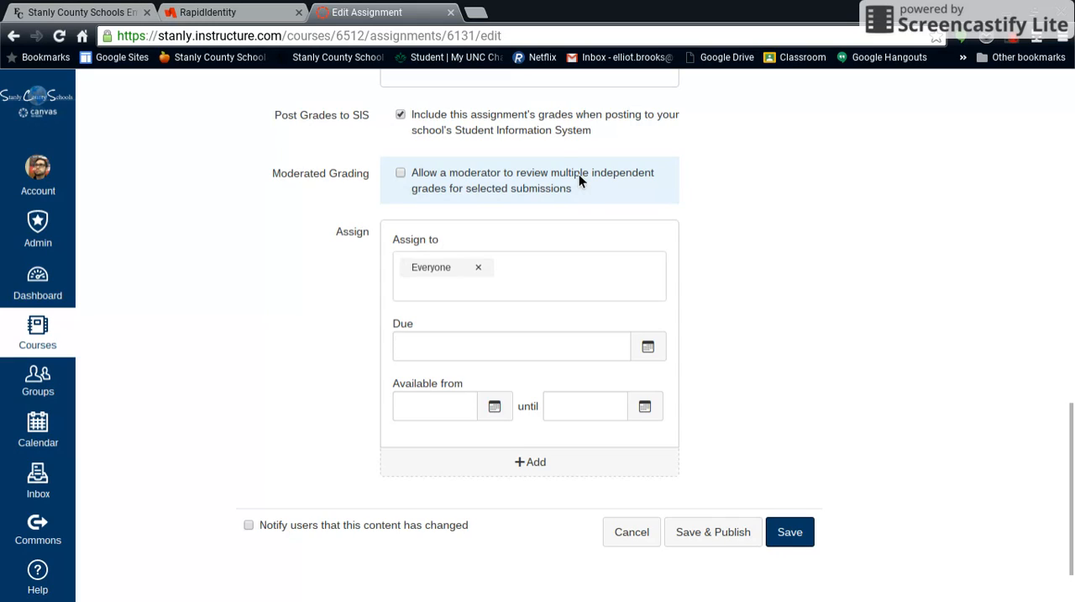
scroll(578, 174, "down", 1)
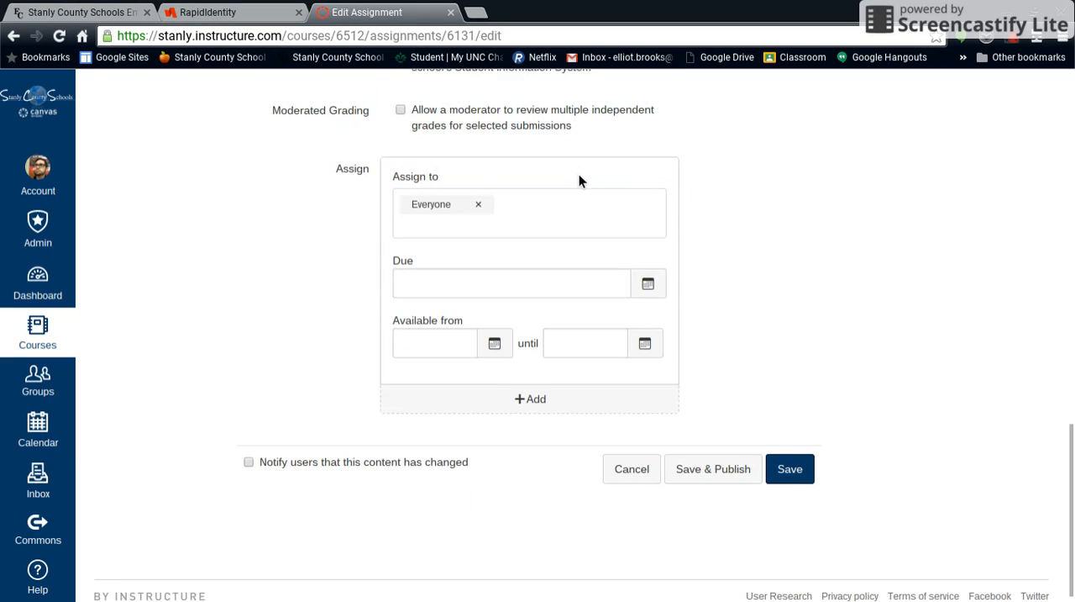
left_click(527, 207)
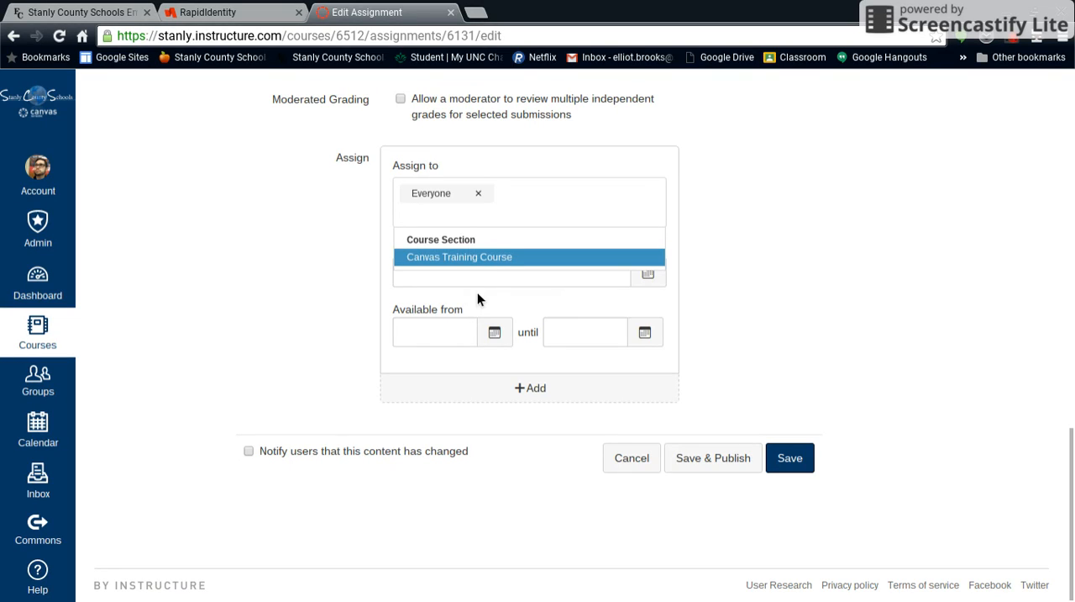
left_click(561, 191)
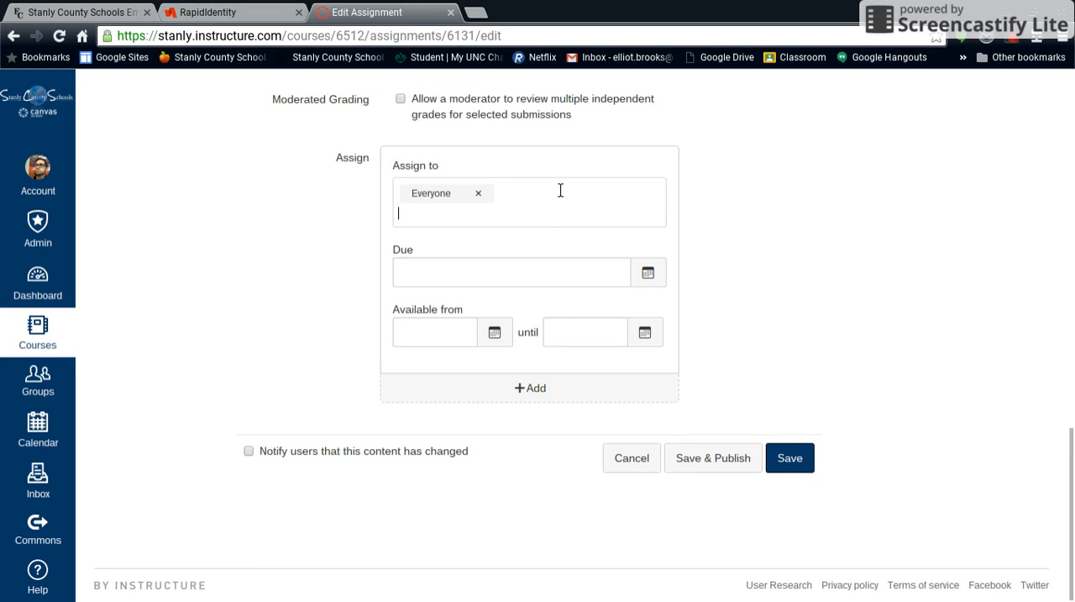
Step: Set the assignment's due date to Feb 19, 2016 at 11:59pm
left_click(529, 283)
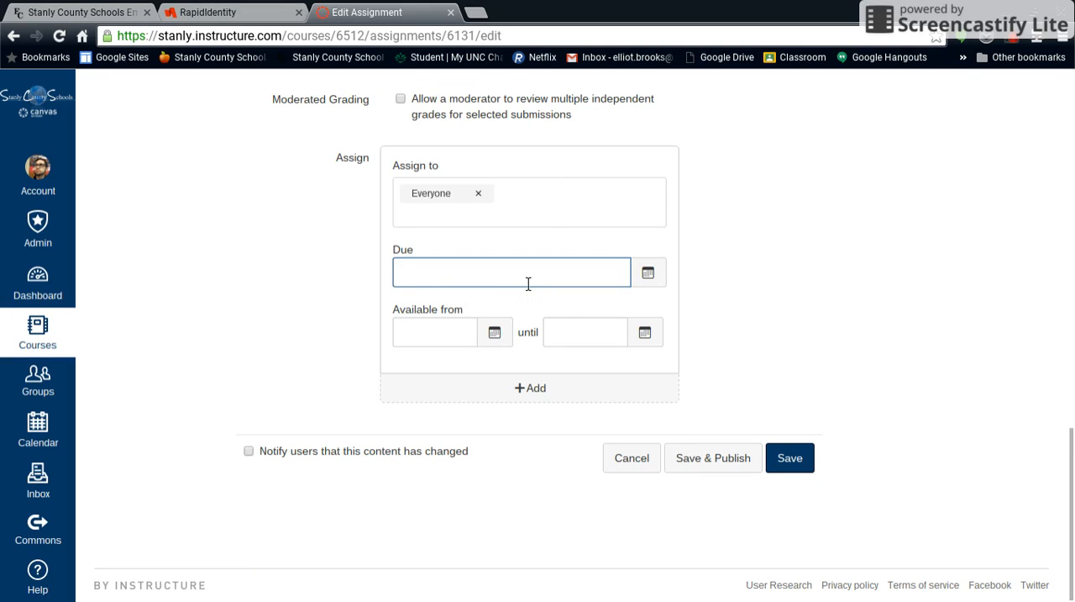
left_click(649, 273)
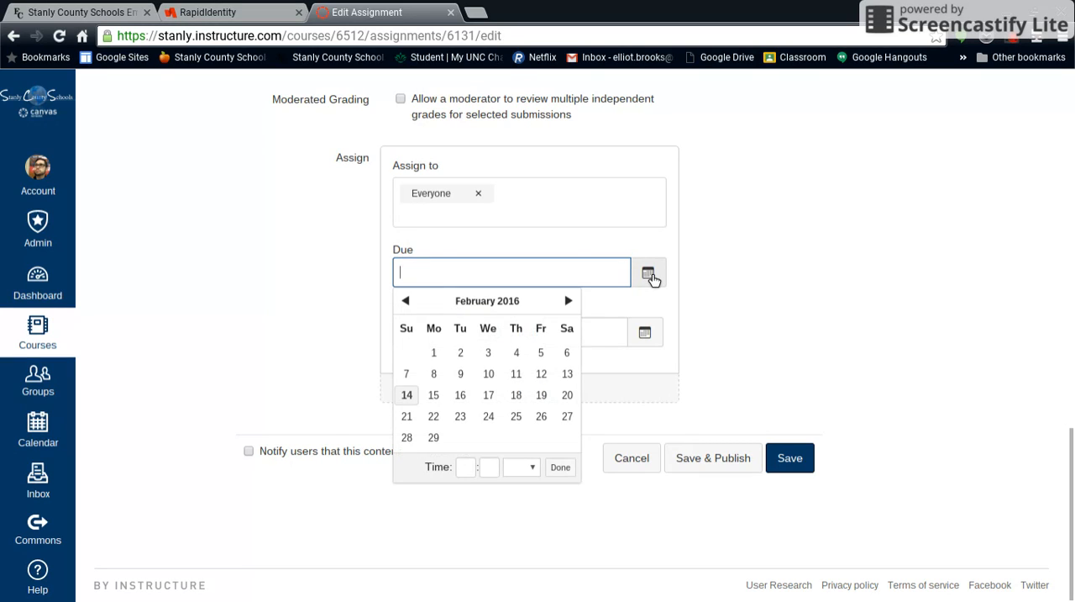
left_click(553, 397)
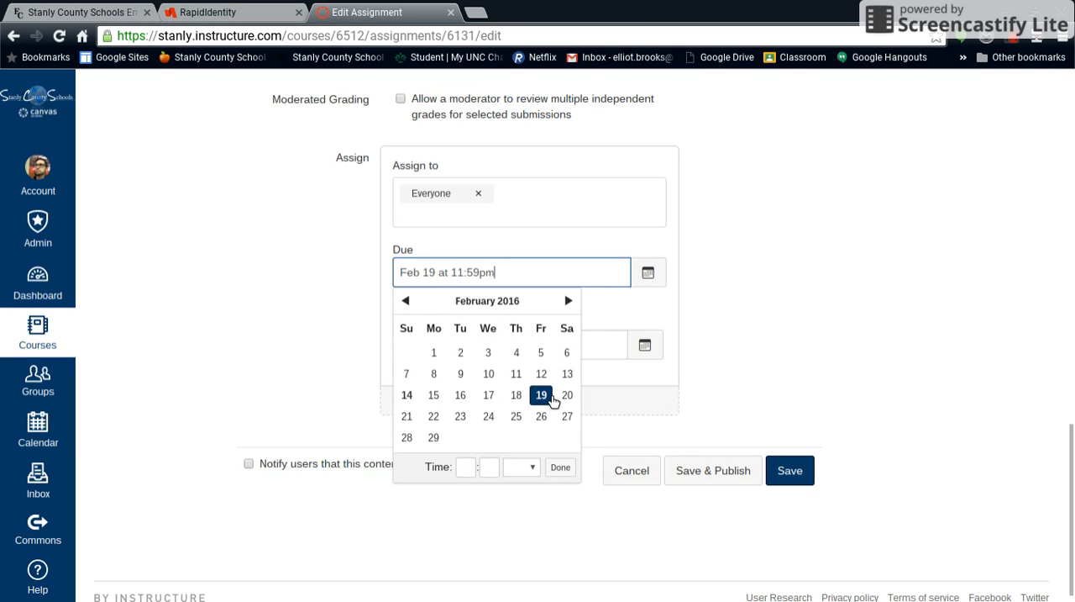
left_click(784, 255)
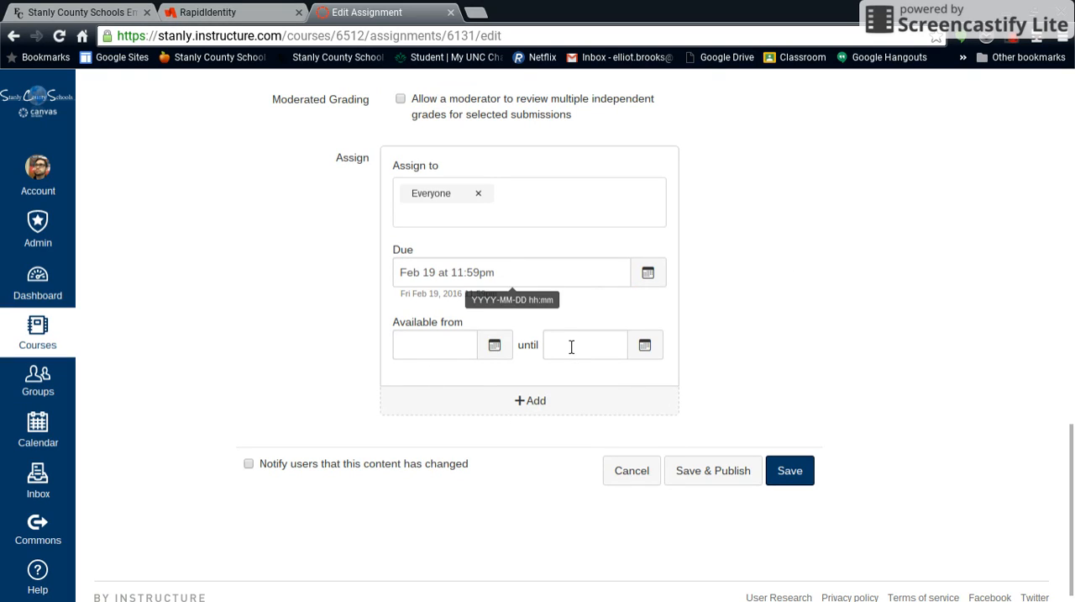
Step: Make the assignment available from Feb 17, 2016 at 12:00am
left_click(451, 355)
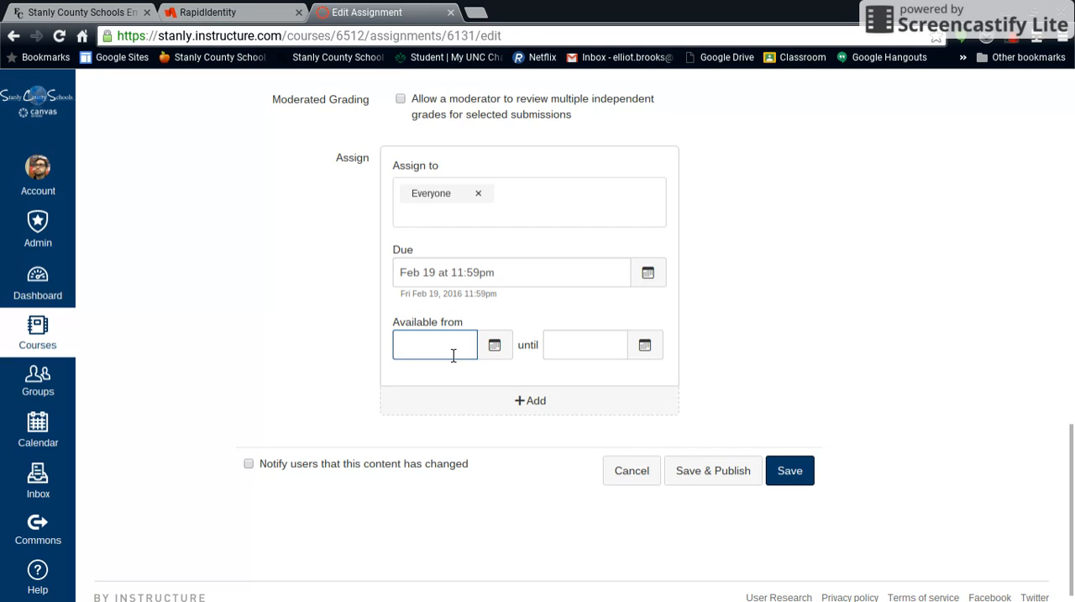
left_click(495, 347)
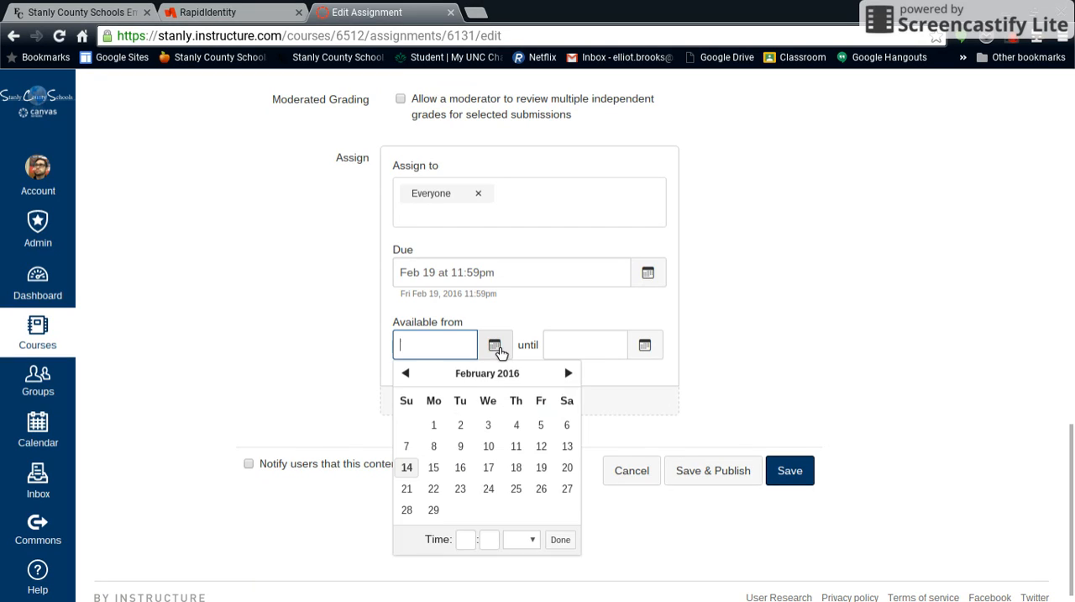
left_click(495, 473)
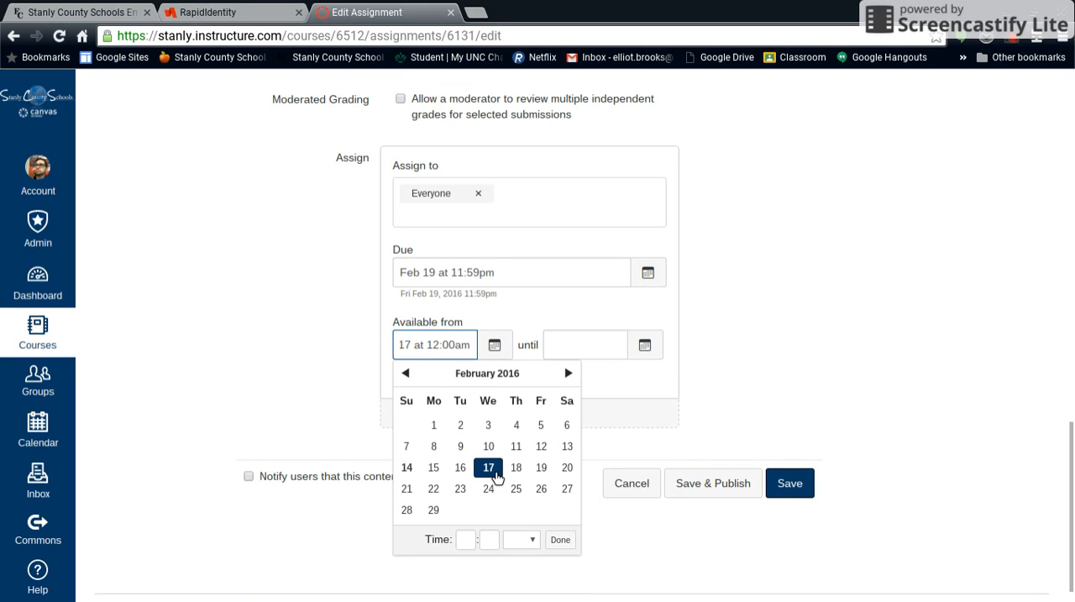
left_click(347, 366)
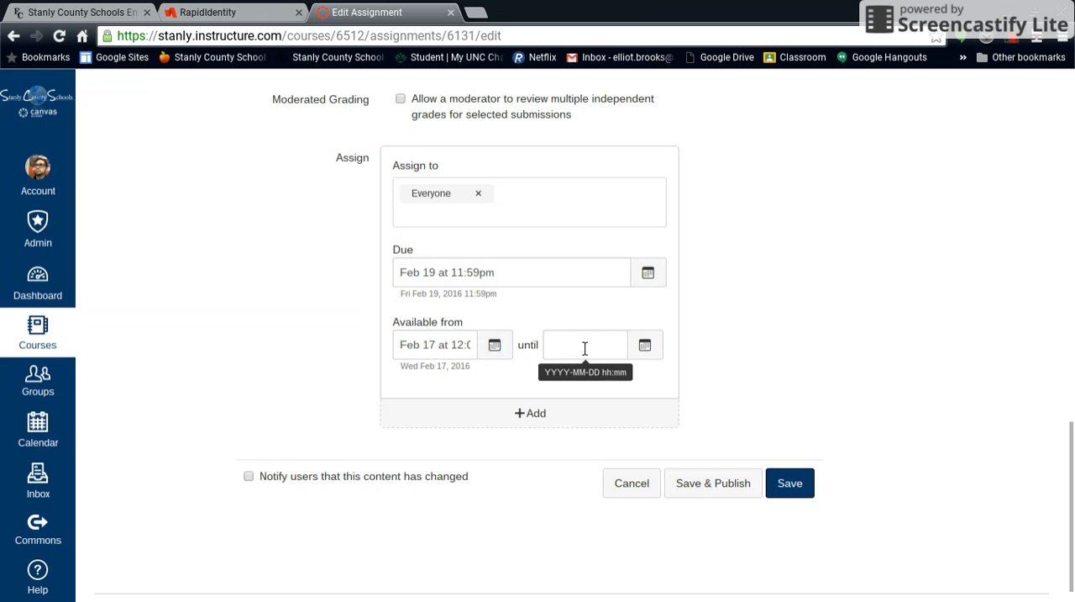
Step: Set the availability end to Feb 19, 2016 at 11:59pm, and save and publish the assignment
left_click(660, 348)
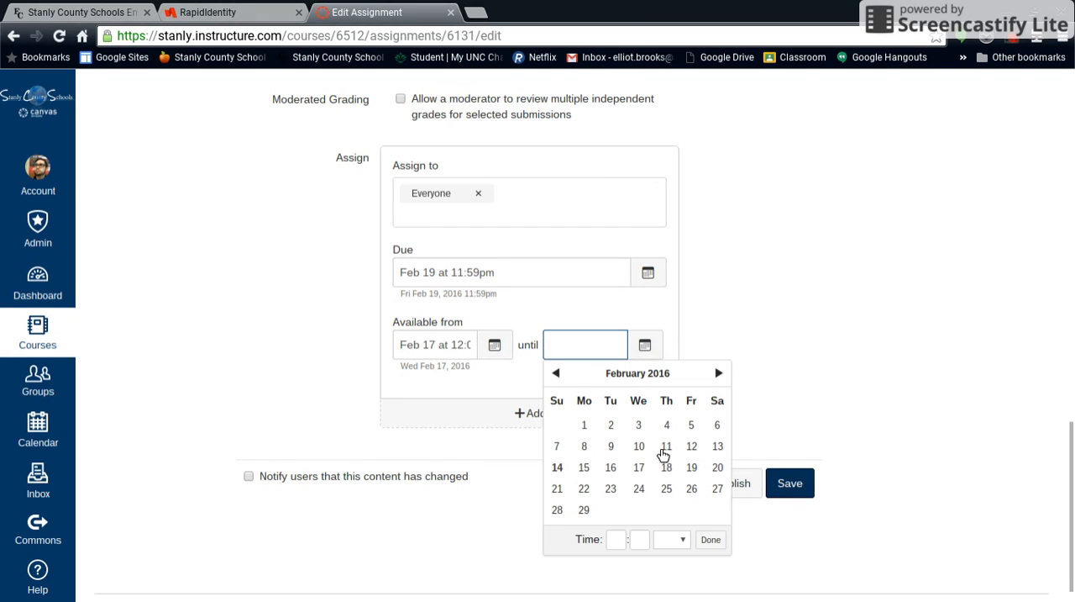
left_click(702, 474)
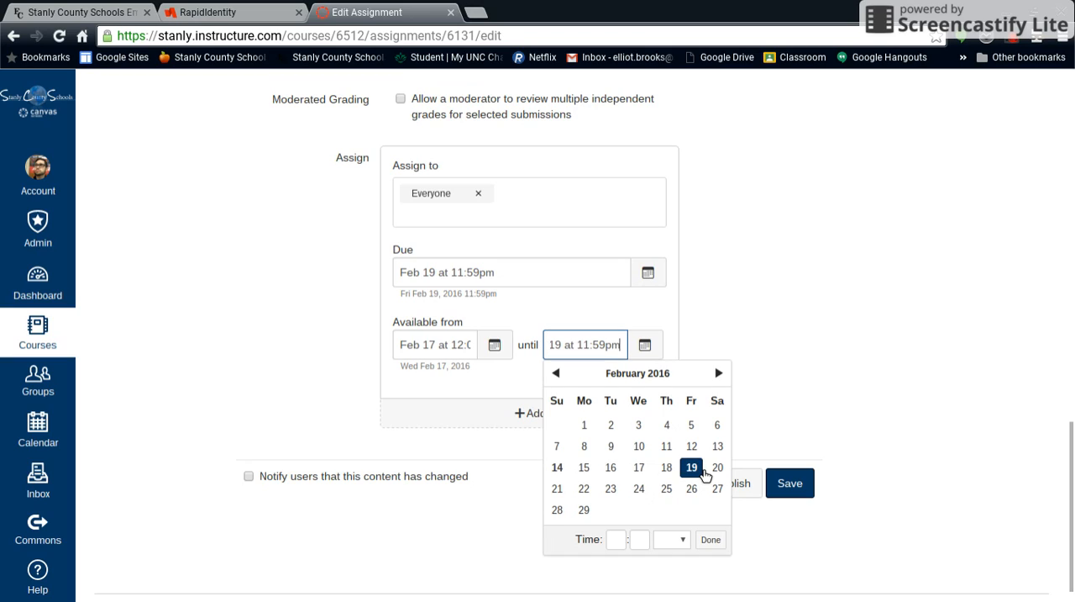
left_click(805, 275)
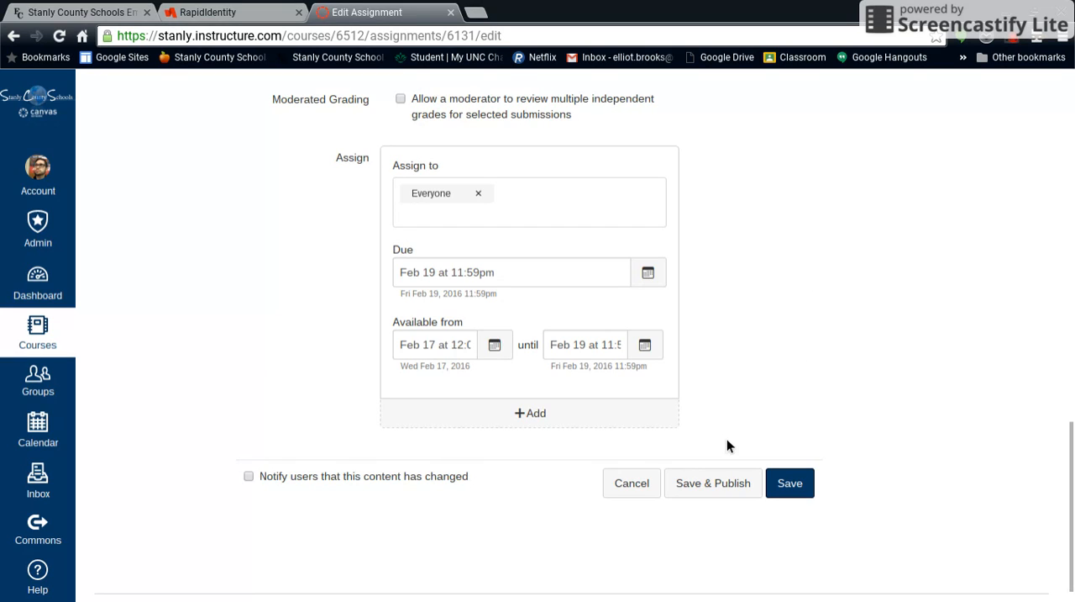
left_click(714, 485)
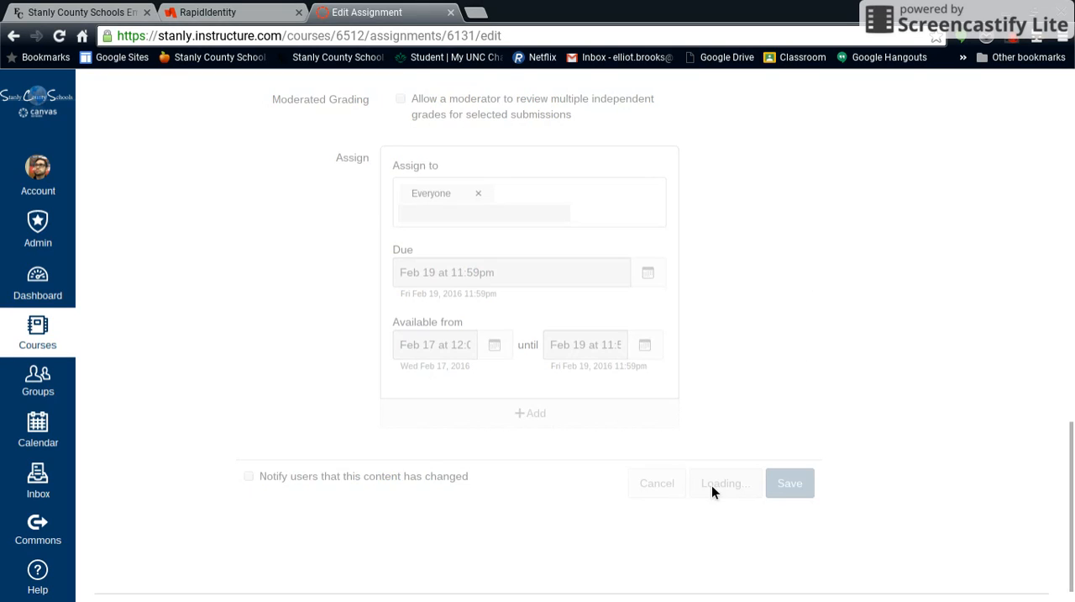